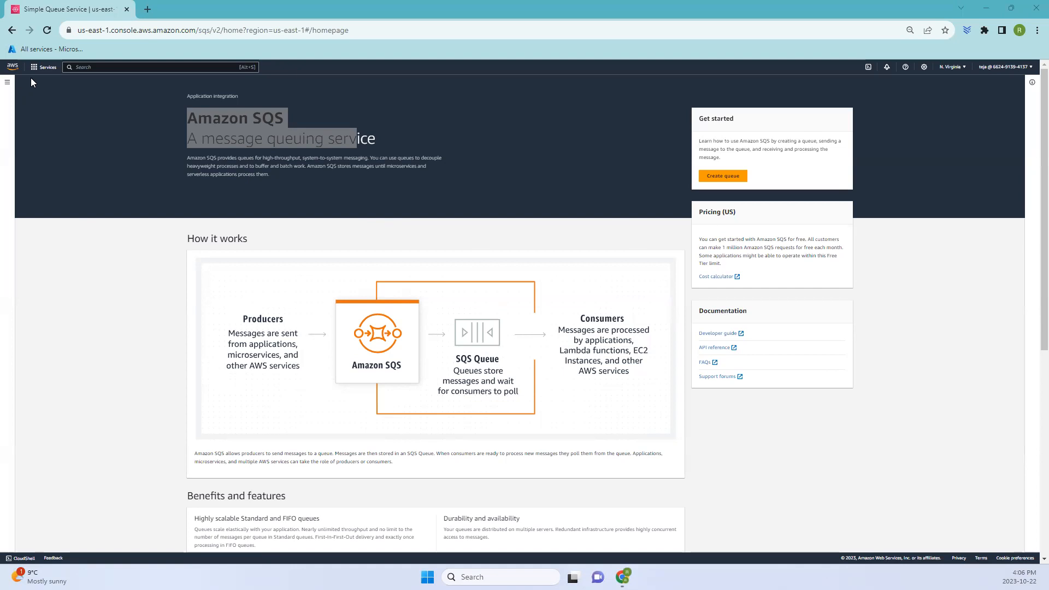
Open Simple Queue Service from the Application Integration services and start creating a queue
click(41, 68)
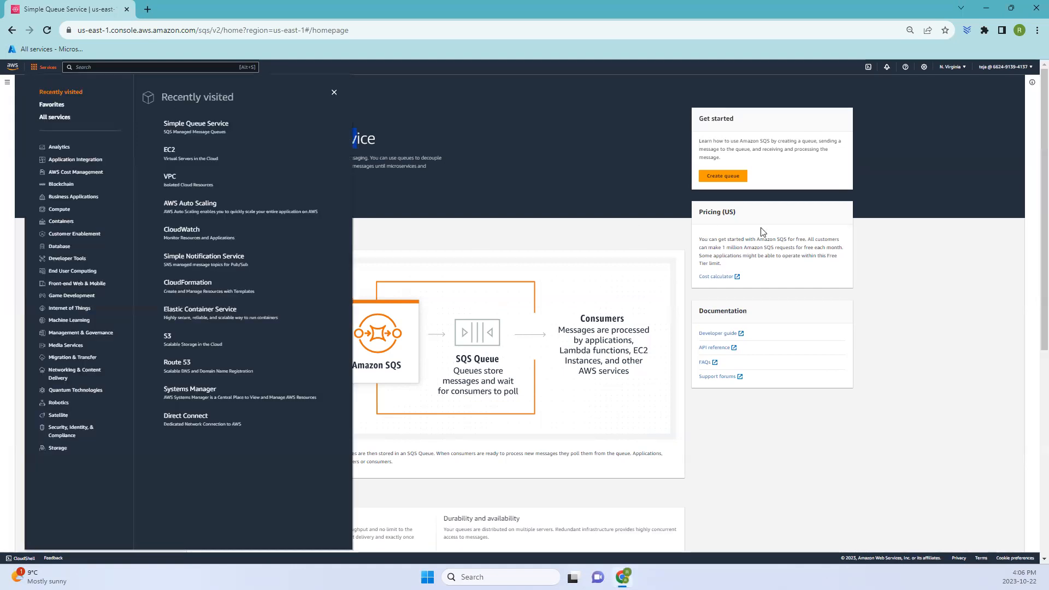
click(58, 162)
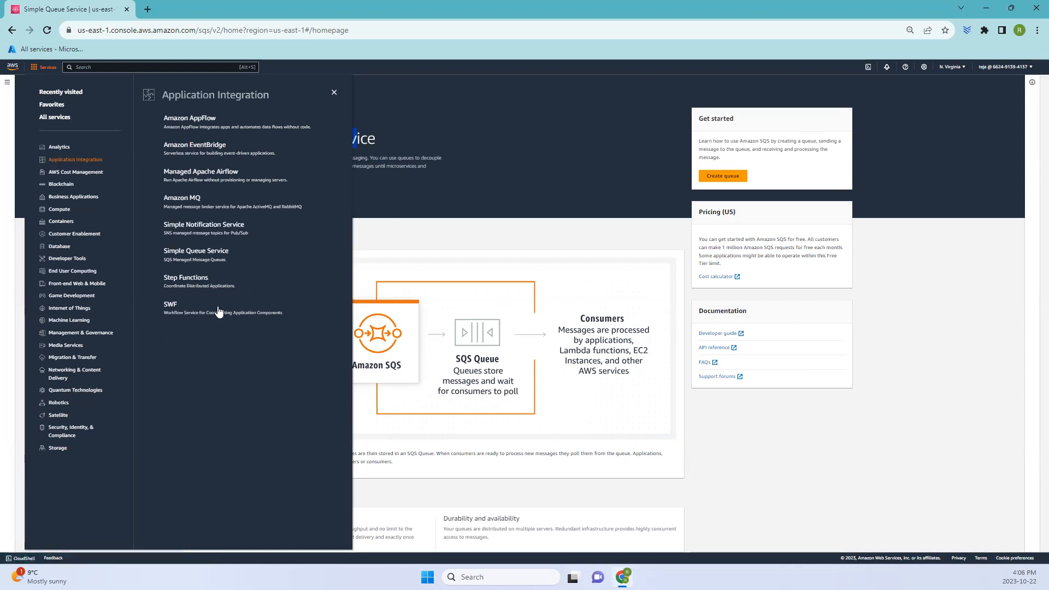
click(191, 261)
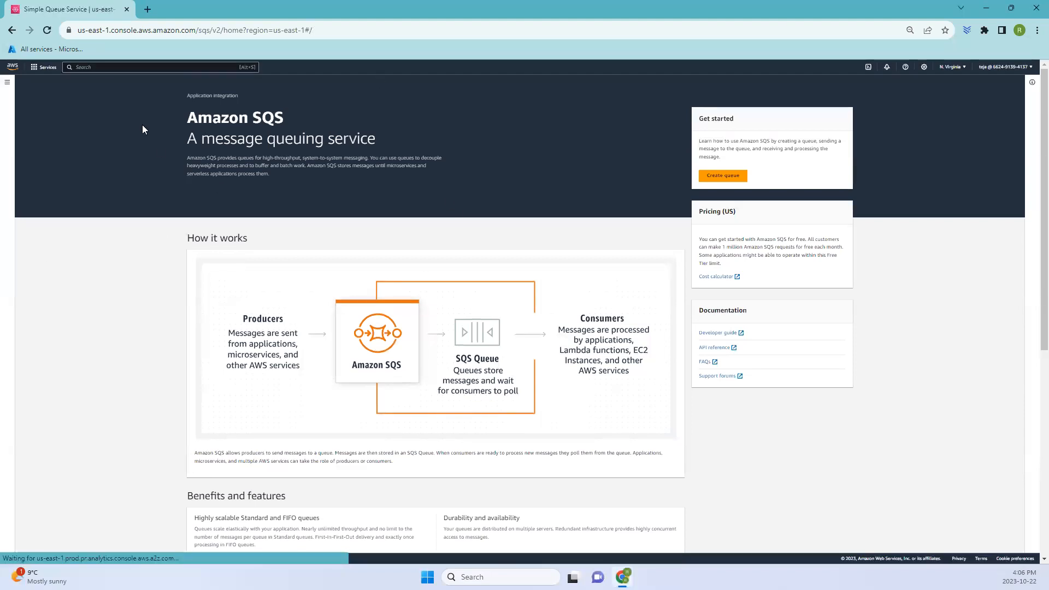
click(739, 176)
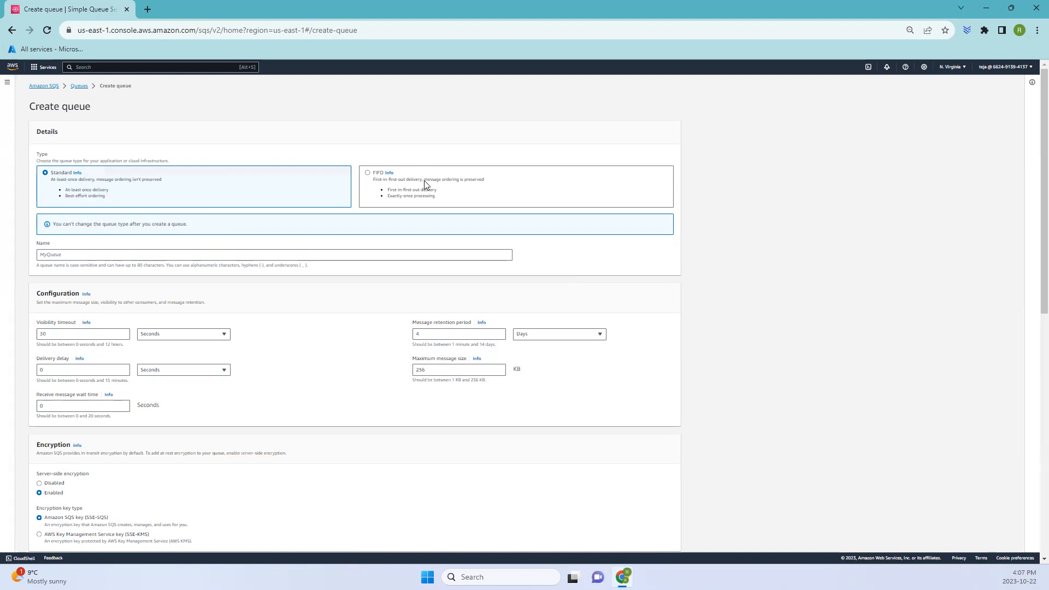
Review the queue's configuration settings: visibility timeout, message retention period, delivery delay, maximum message size and receive message wait time
scroll(314, 197, down, 2)
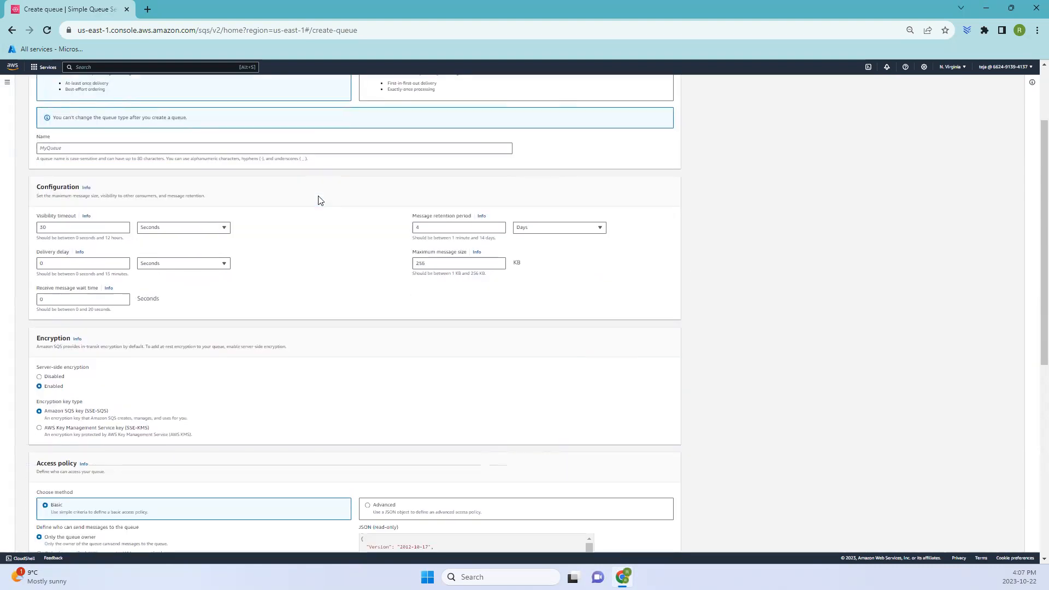
triple_click(50, 184)
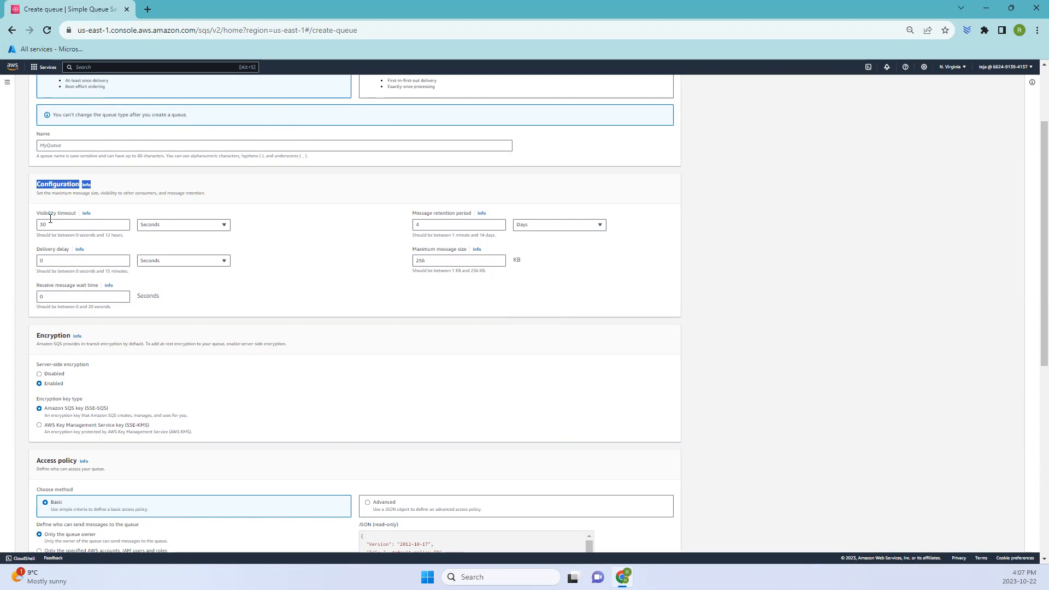
drag(34, 218, 106, 220)
drag(408, 212, 491, 214)
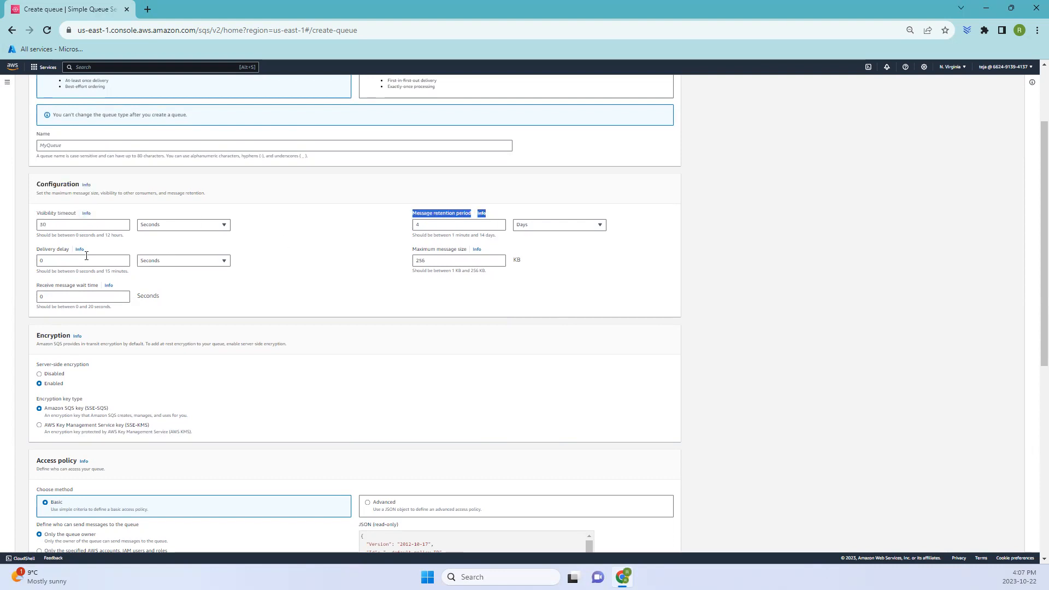
drag(27, 255, 129, 251)
drag(404, 251, 474, 251)
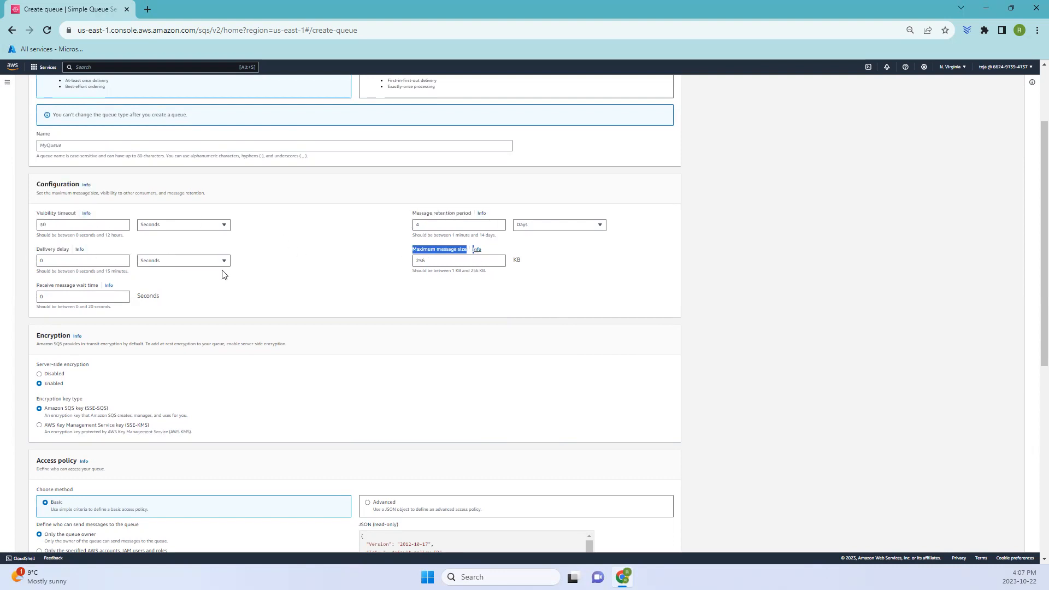
drag(25, 285, 115, 286)
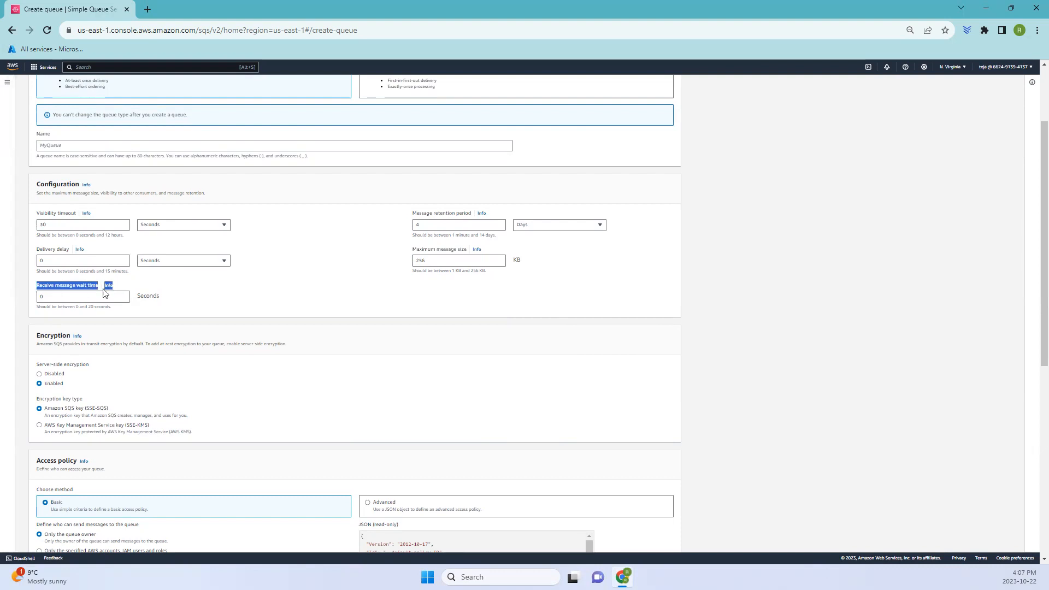
click(227, 311)
Examine the visibility timeout and message retention period settings together with their allowed ranges
drag(27, 215, 96, 219)
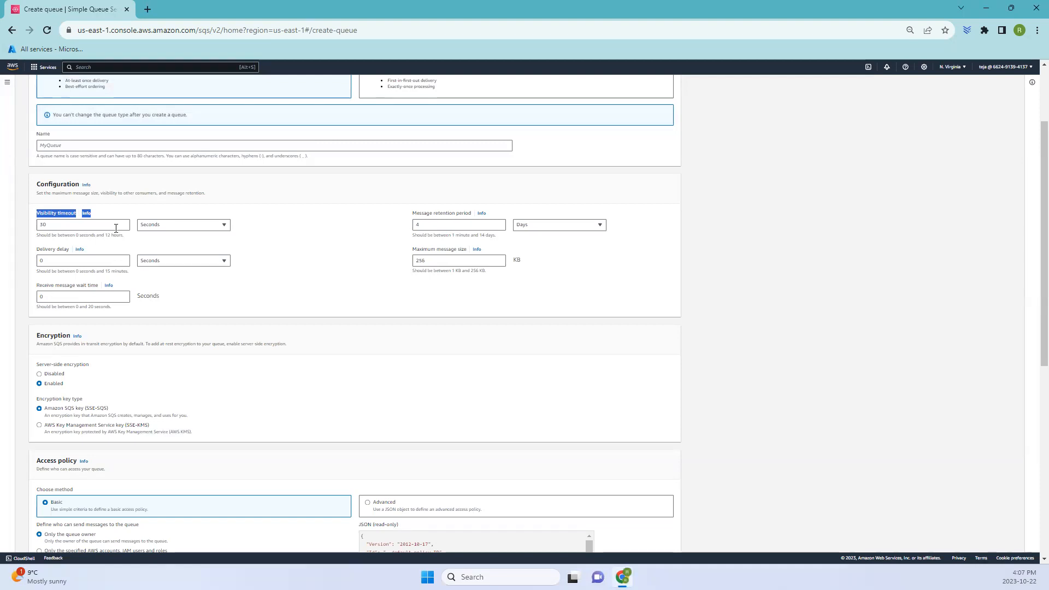
drag(411, 213, 488, 219)
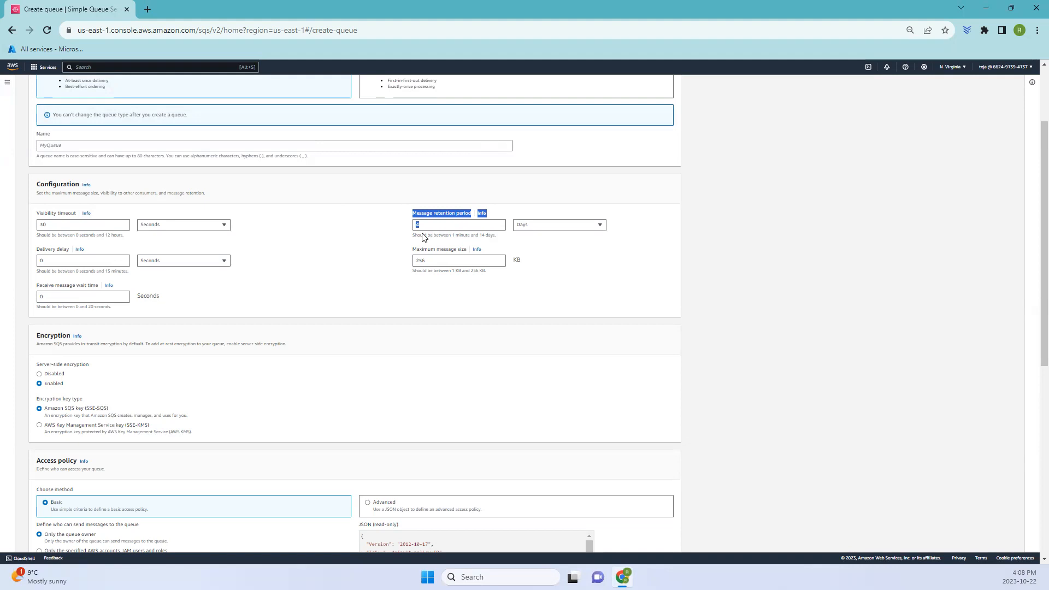
drag(454, 237, 468, 236)
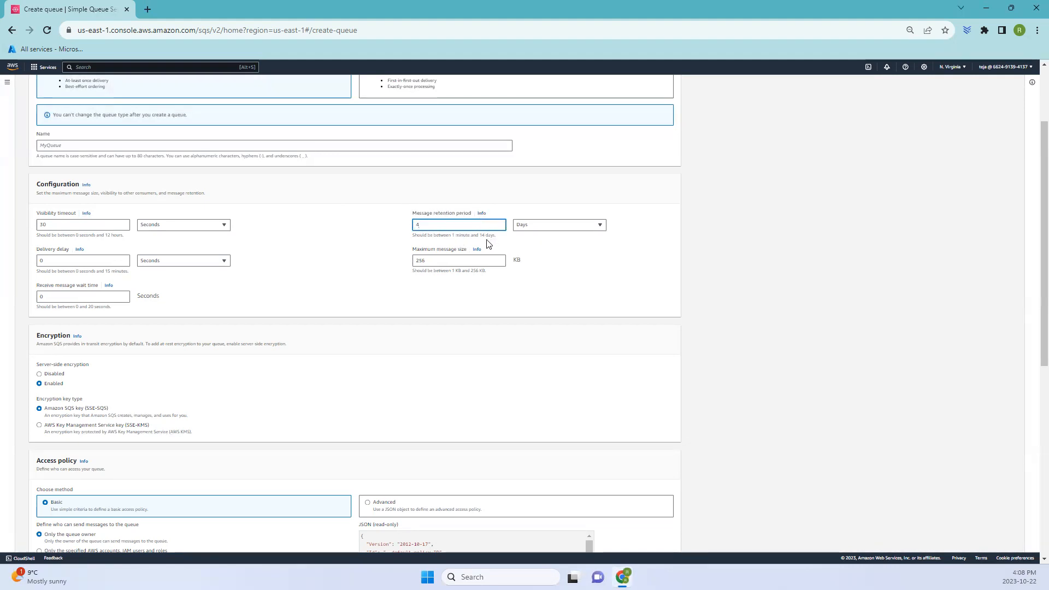
drag(482, 236, 519, 240)
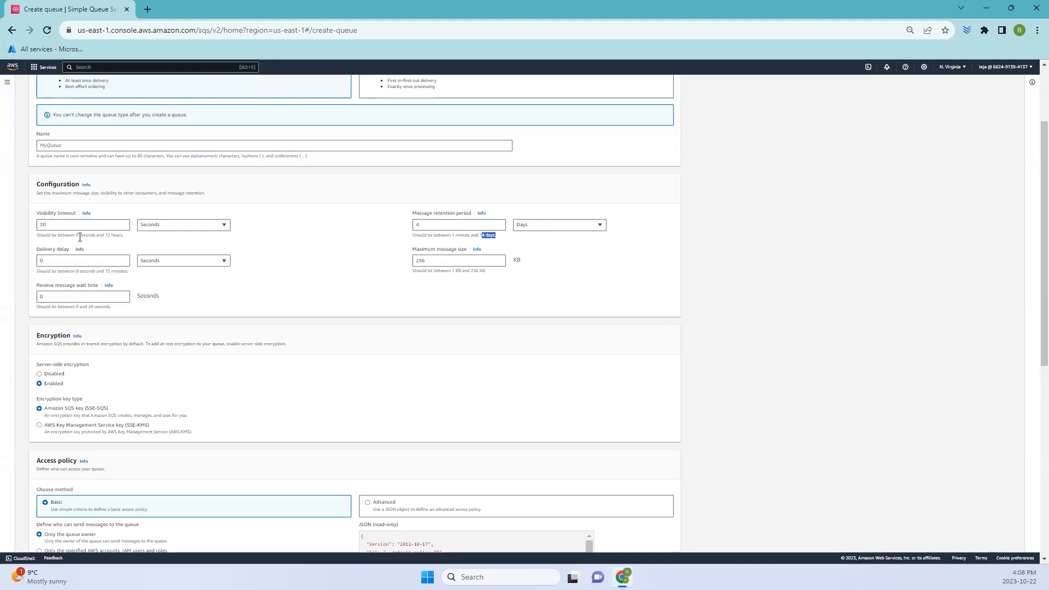
drag(79, 236, 126, 241)
click(320, 237)
Examine the allowed ranges for delivery delay, maximum message size and receive message wait time
drag(31, 256, 86, 248)
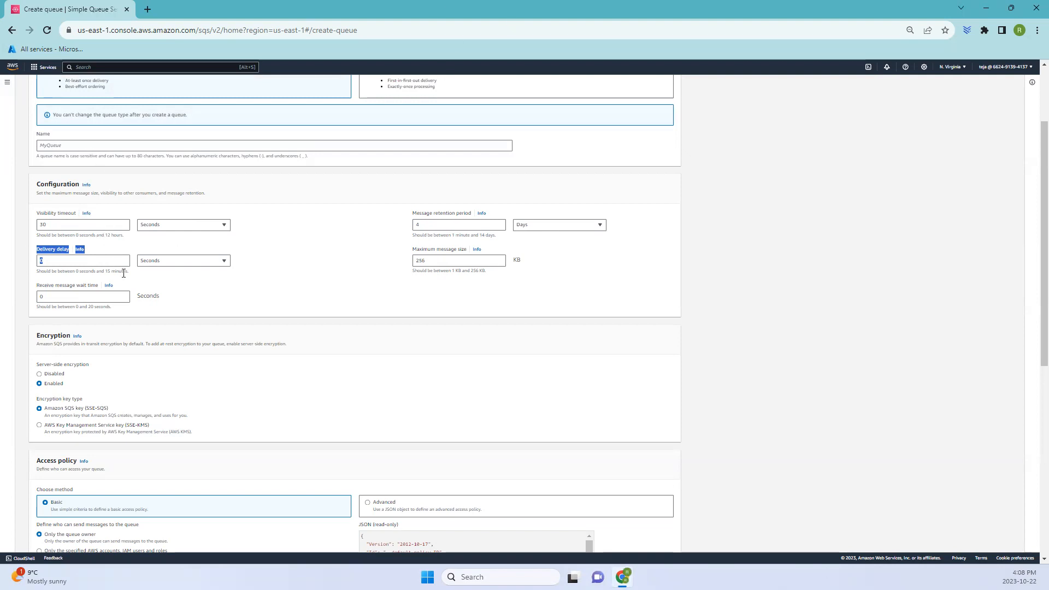
drag(77, 273, 106, 275)
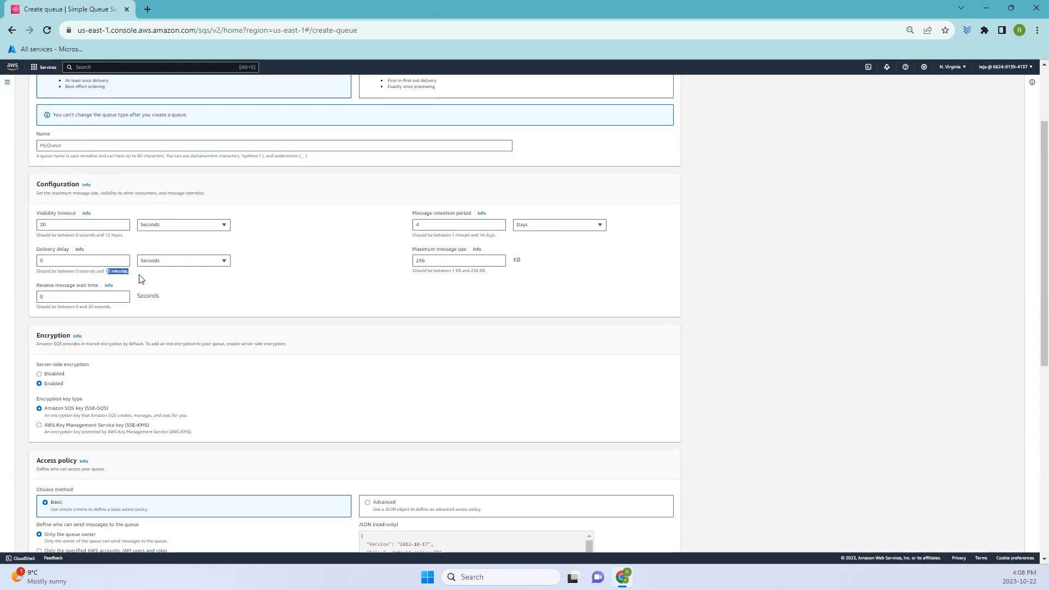
drag(412, 251, 464, 251)
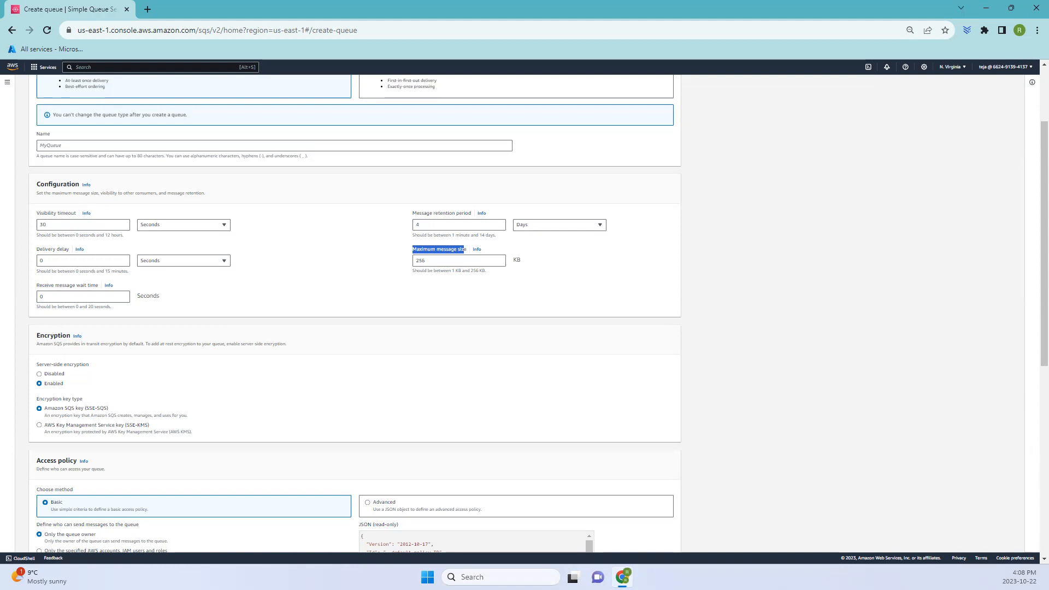
click(429, 261)
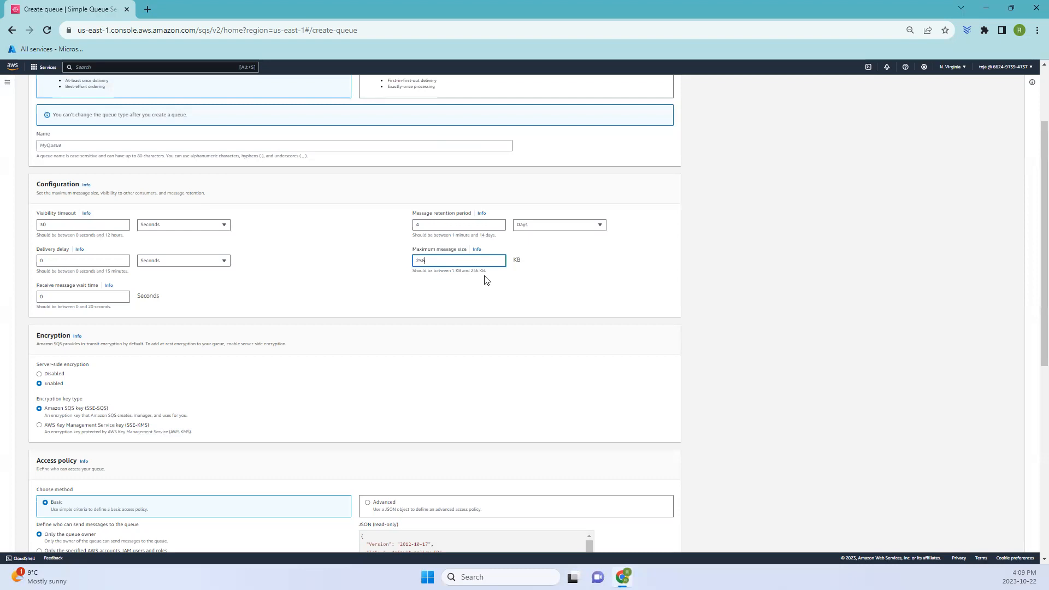
drag(500, 278, 471, 277)
click(35, 296)
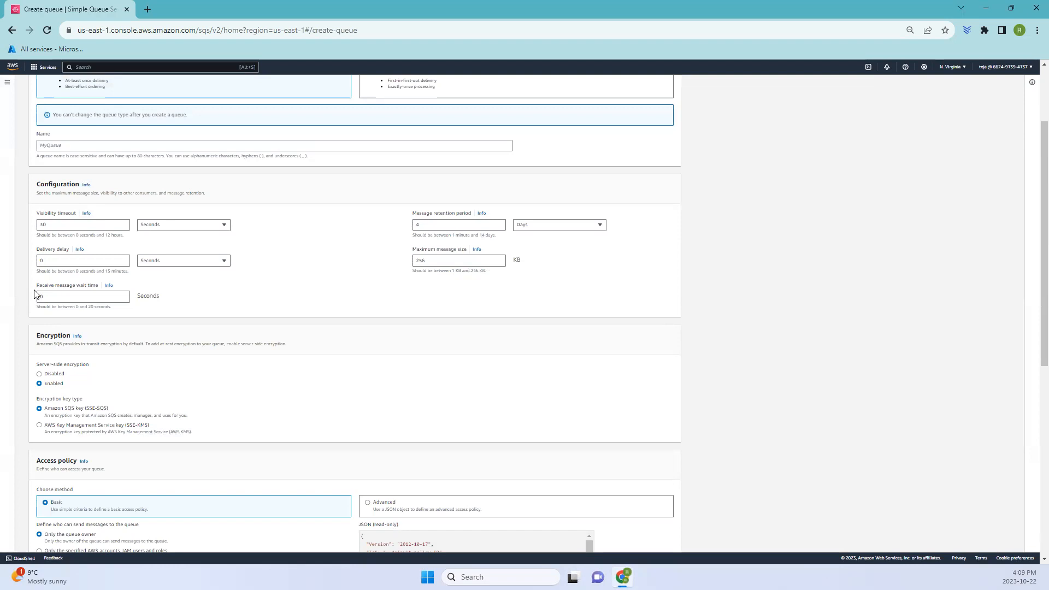
triple_click(76, 288)
click(219, 307)
drag(68, 307, 86, 307)
click(86, 308)
Try the AWS Key Management Service key (SSE-KMS) encryption option and return to the Amazon SQS key (SSE-SQS)
scroll(192, 363, down, 2)
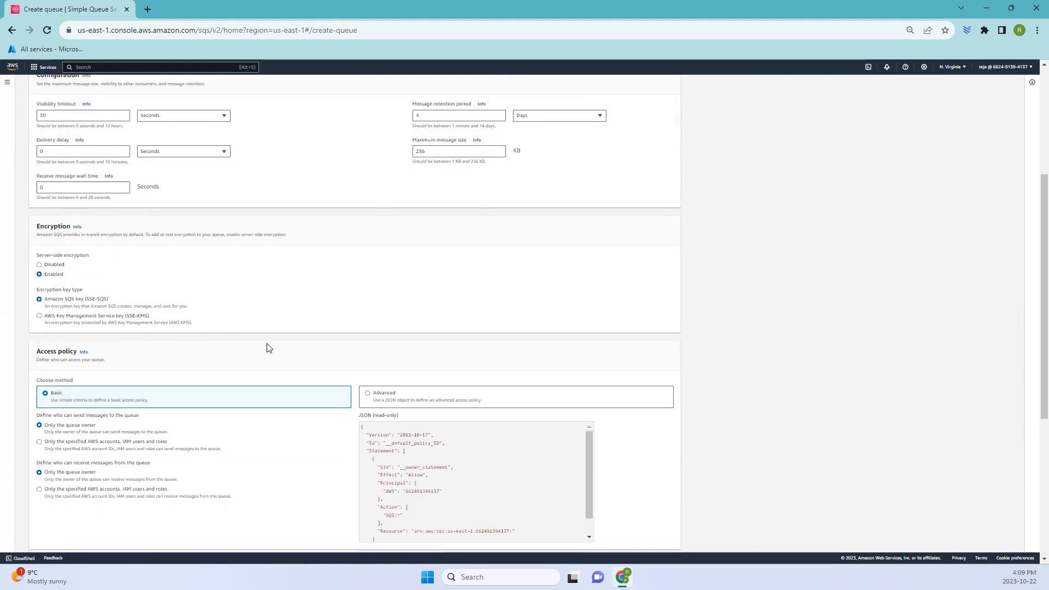
drag(44, 317, 191, 320)
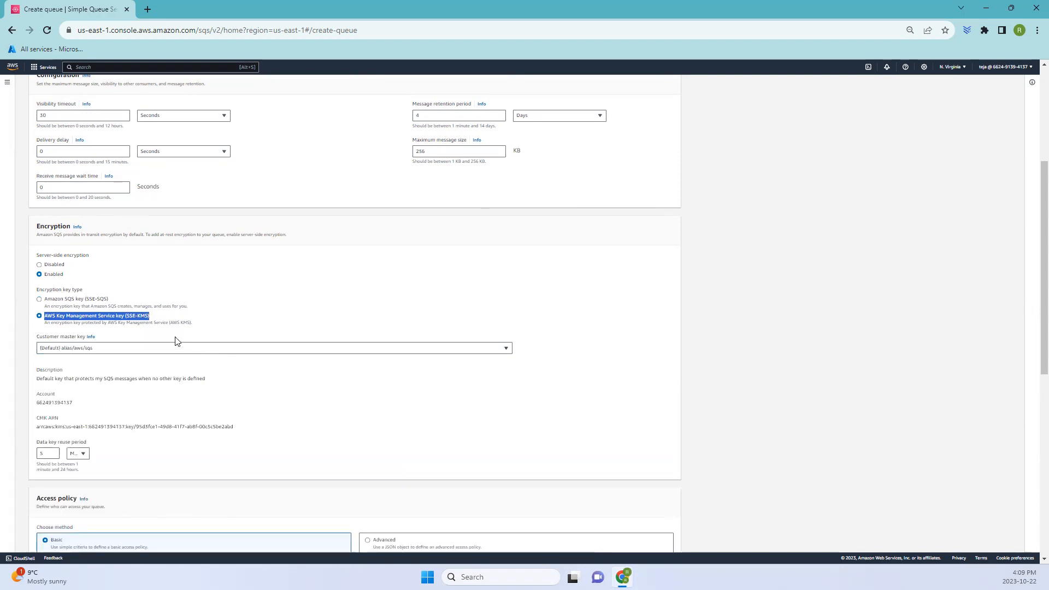
click(40, 299)
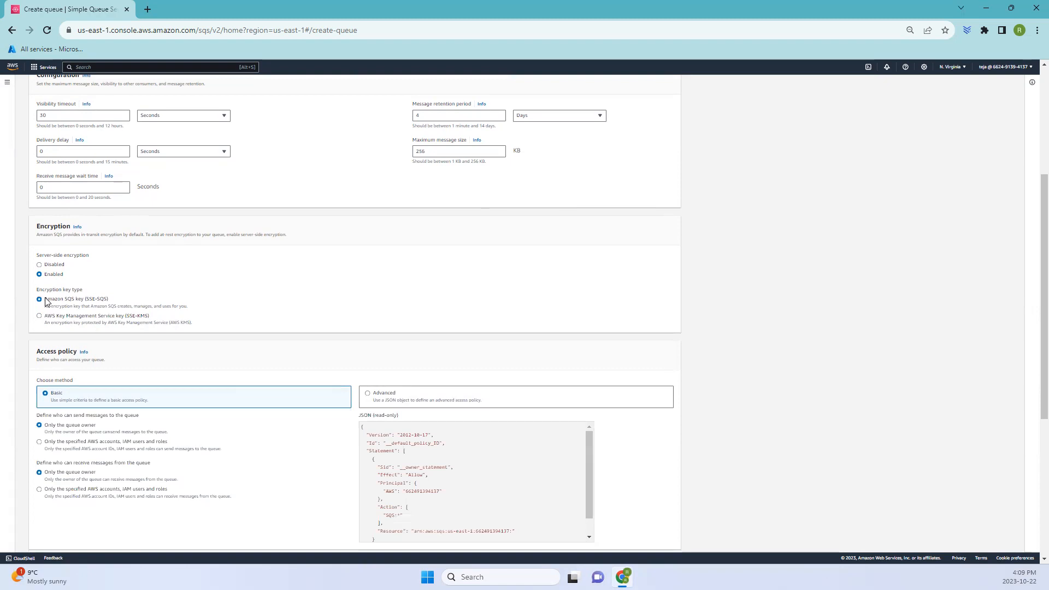
Try restricting message sending and receiving to specified AWS accounts, IAM users and roles, and restore both to only the queue owner
scroll(46, 273, down, 3)
drag(33, 188, 89, 188)
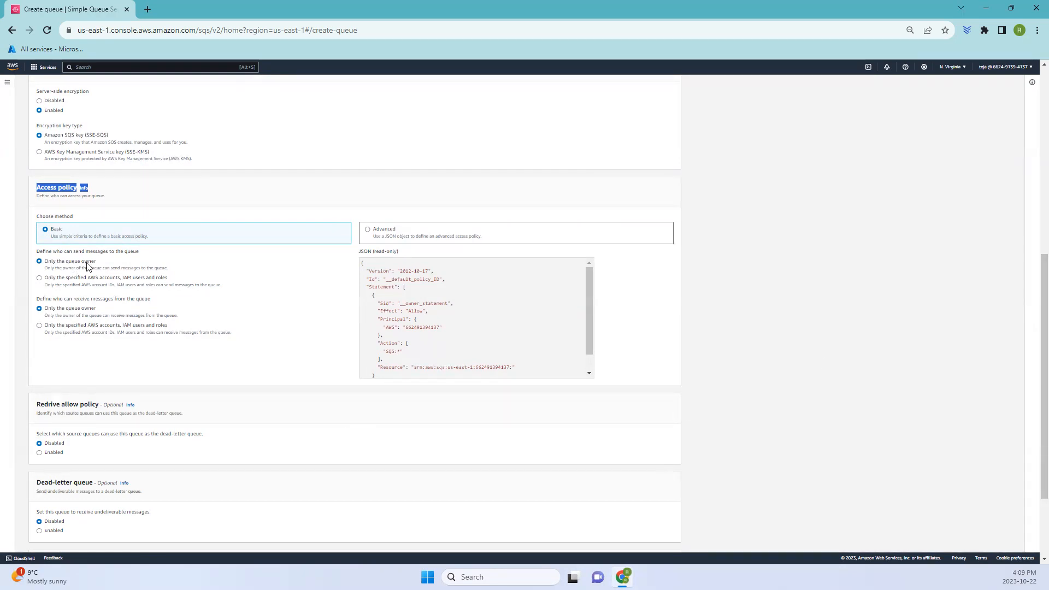
drag(97, 261, 43, 263)
drag(96, 308, 48, 310)
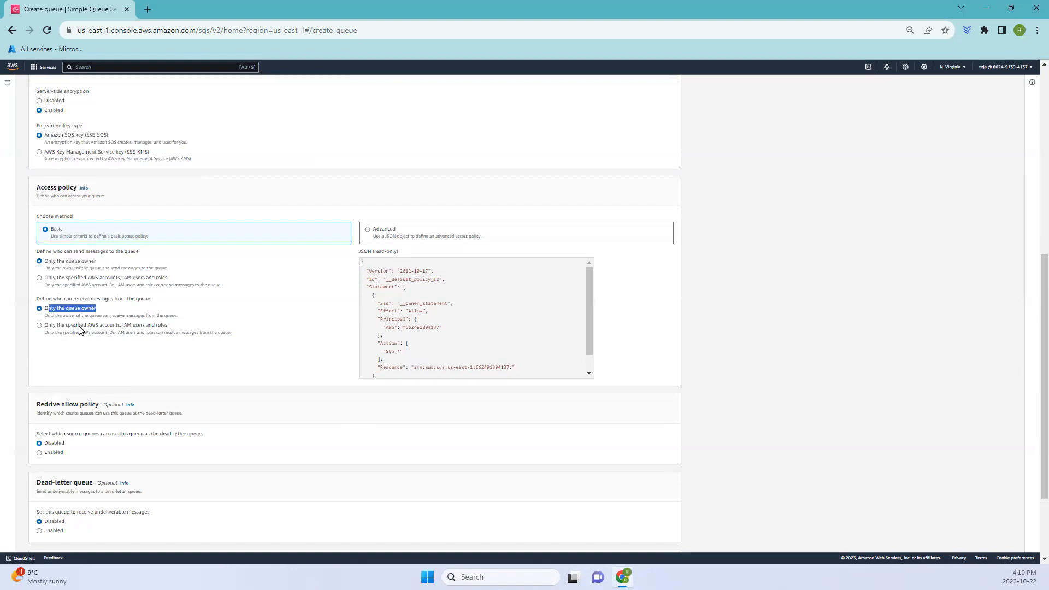
click(62, 281)
click(69, 304)
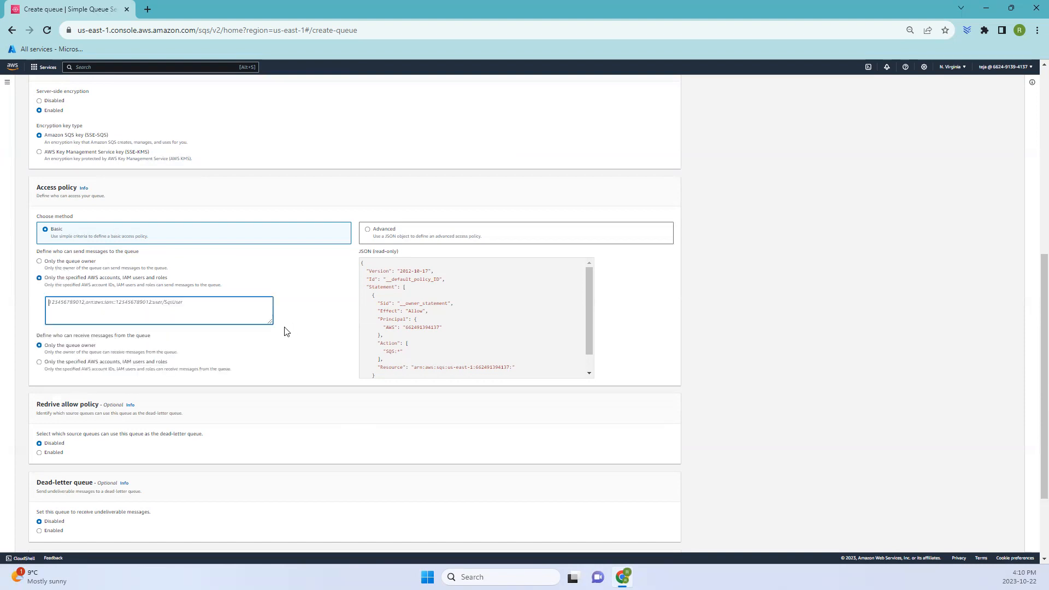
click(92, 369)
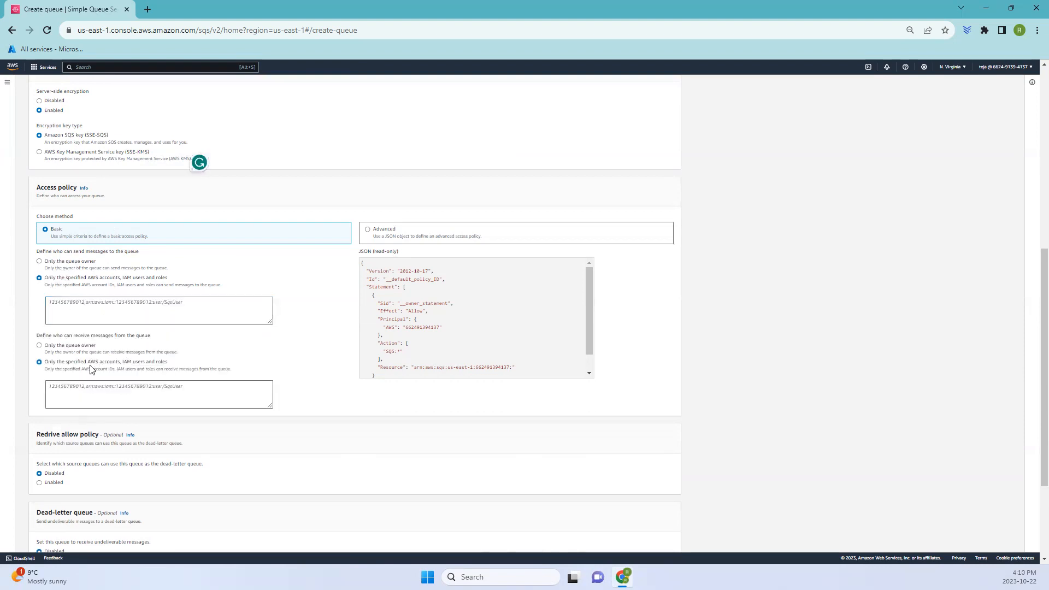
click(57, 348)
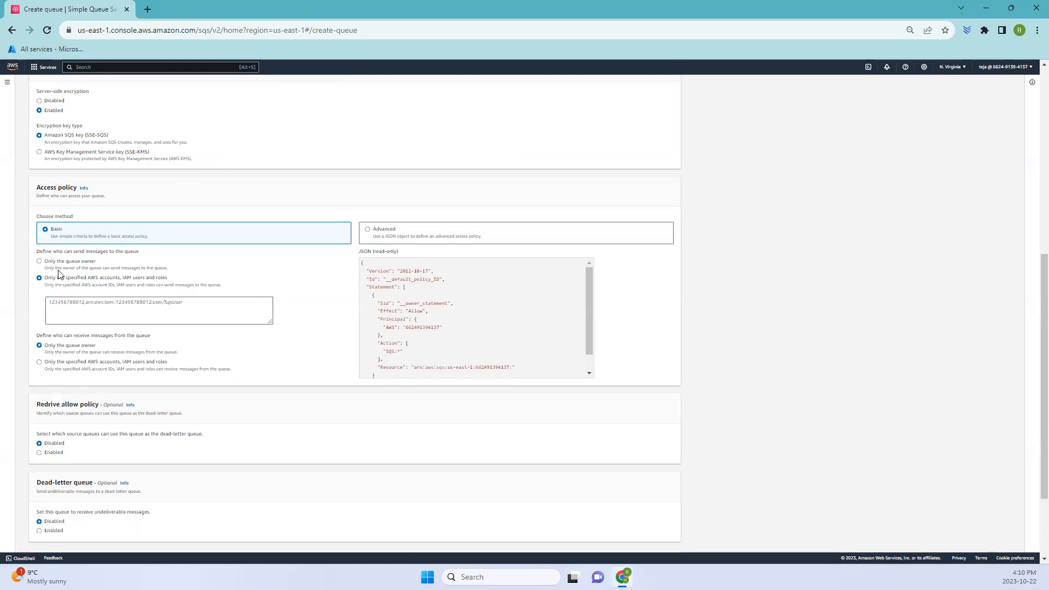
click(61, 265)
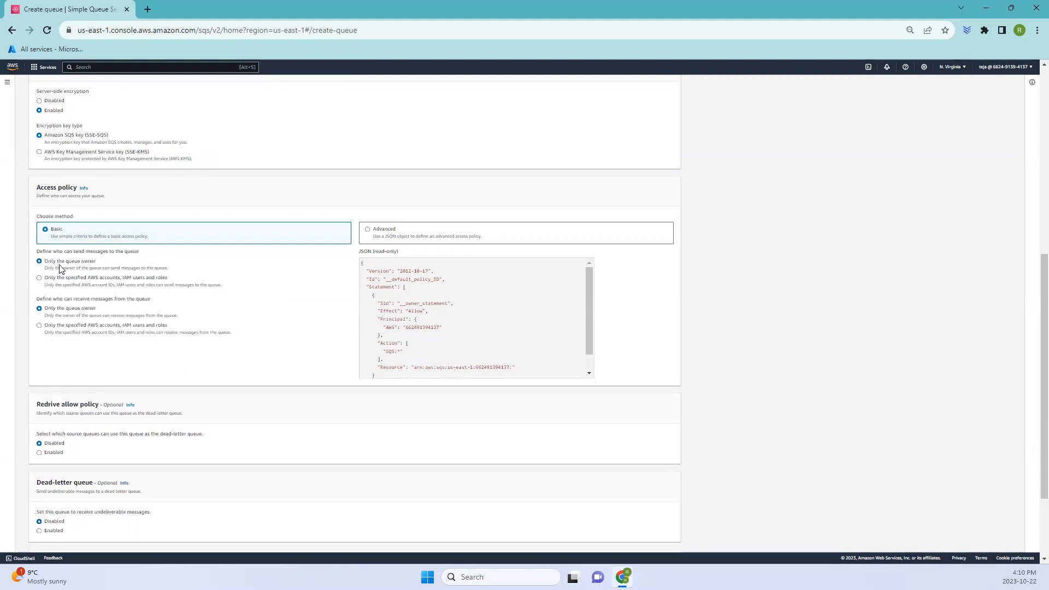
Inspect the JSON policy of the Advanced access policy method and switch back to Basic
click(388, 238)
drag(345, 352, 109, 252)
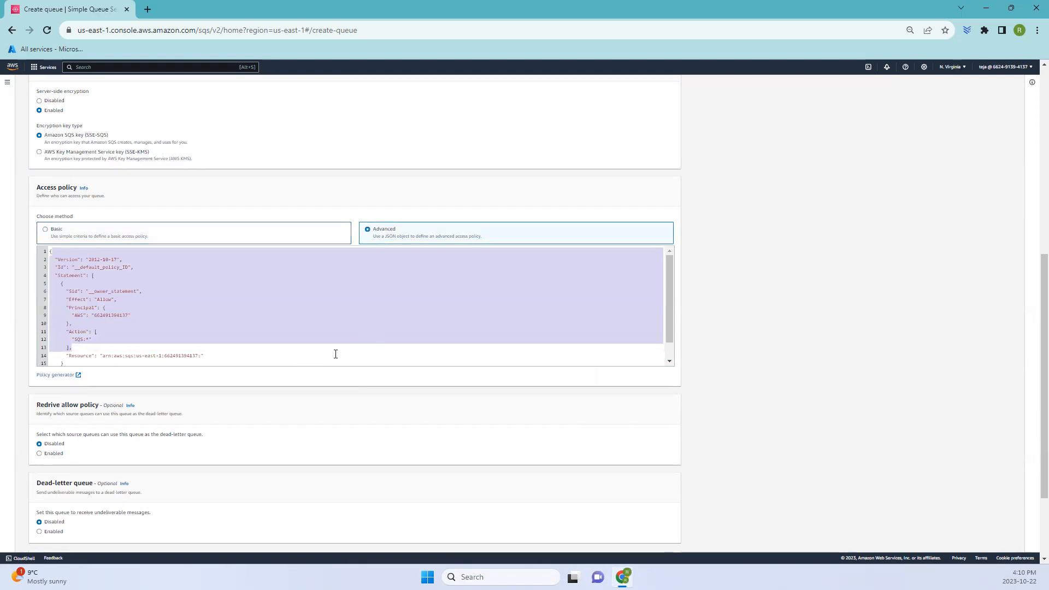
click(135, 234)
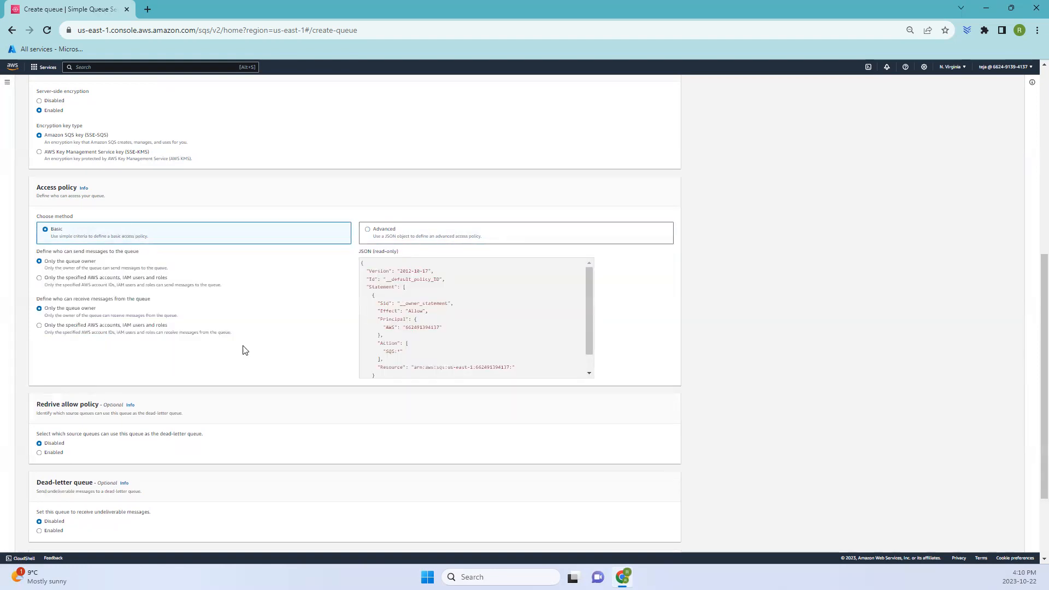
Enable the redrive allow policy and set its redrive permission to Allow all, after trying By queue and Deny all
scroll(257, 377, down, 3)
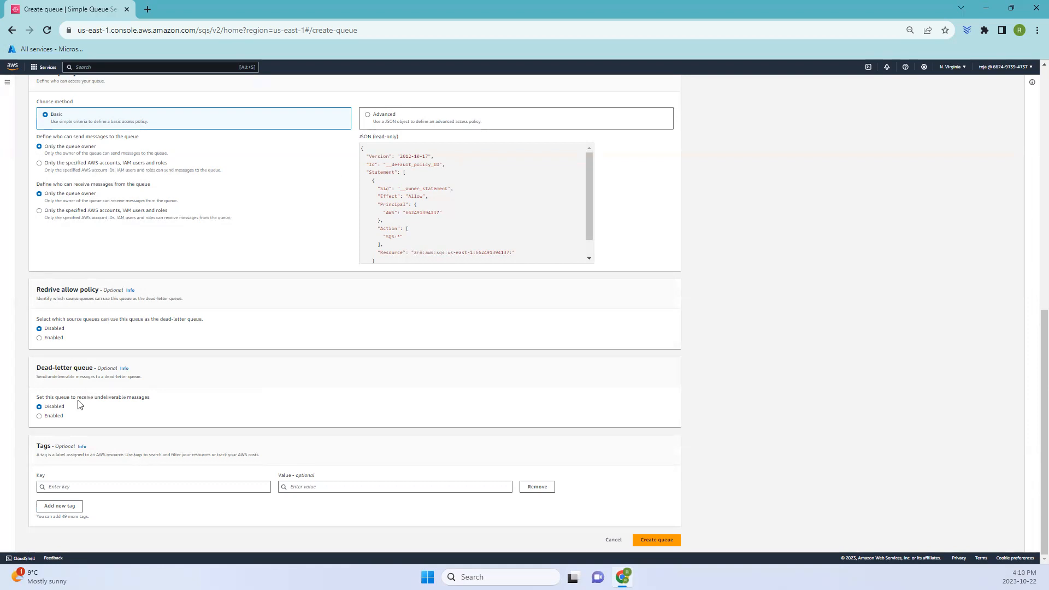
drag(34, 370, 94, 370)
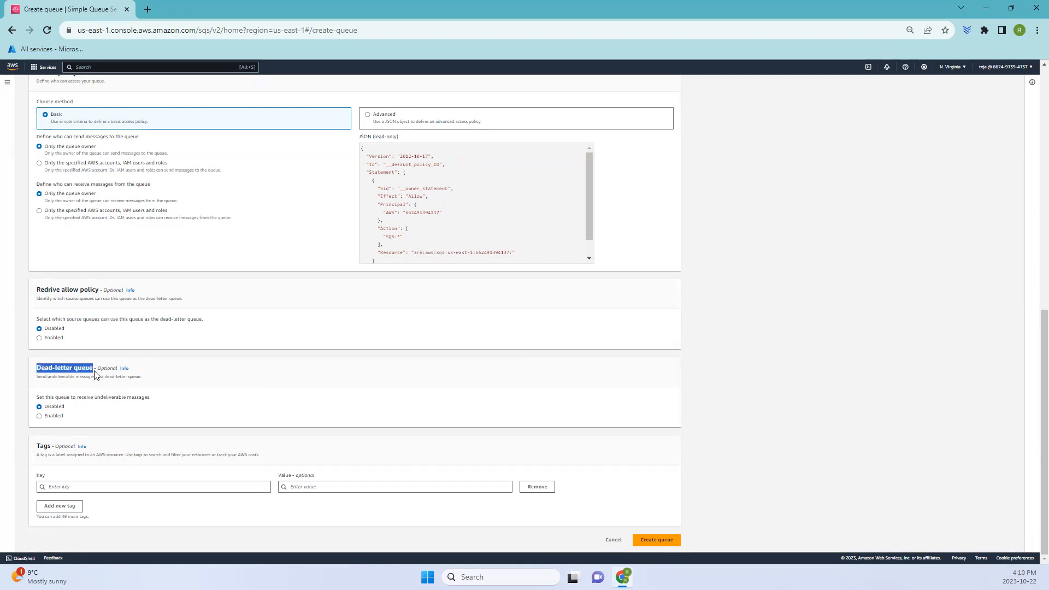
click(49, 339)
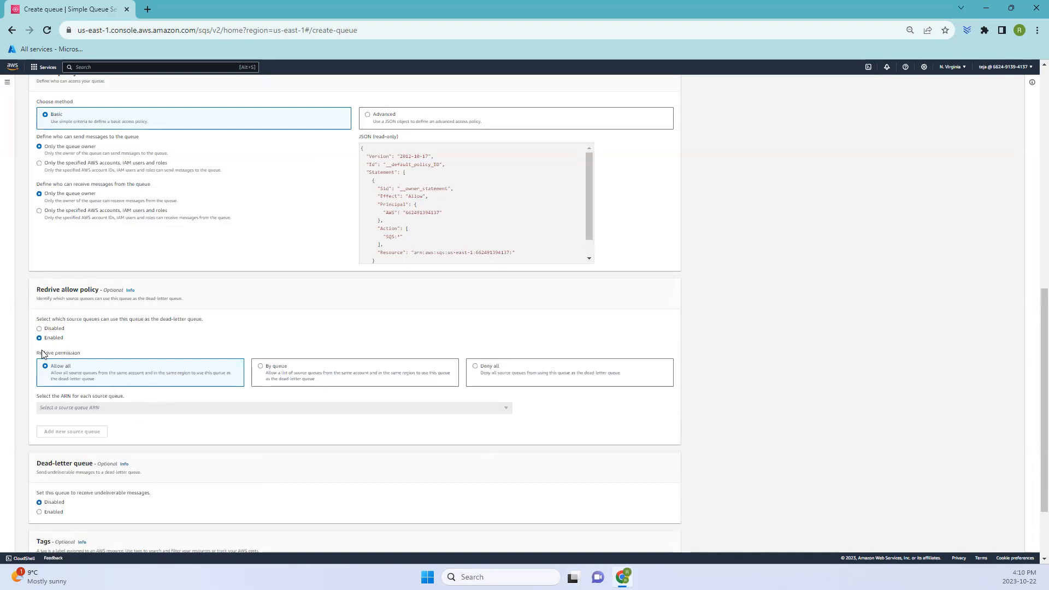
click(325, 379)
click(512, 372)
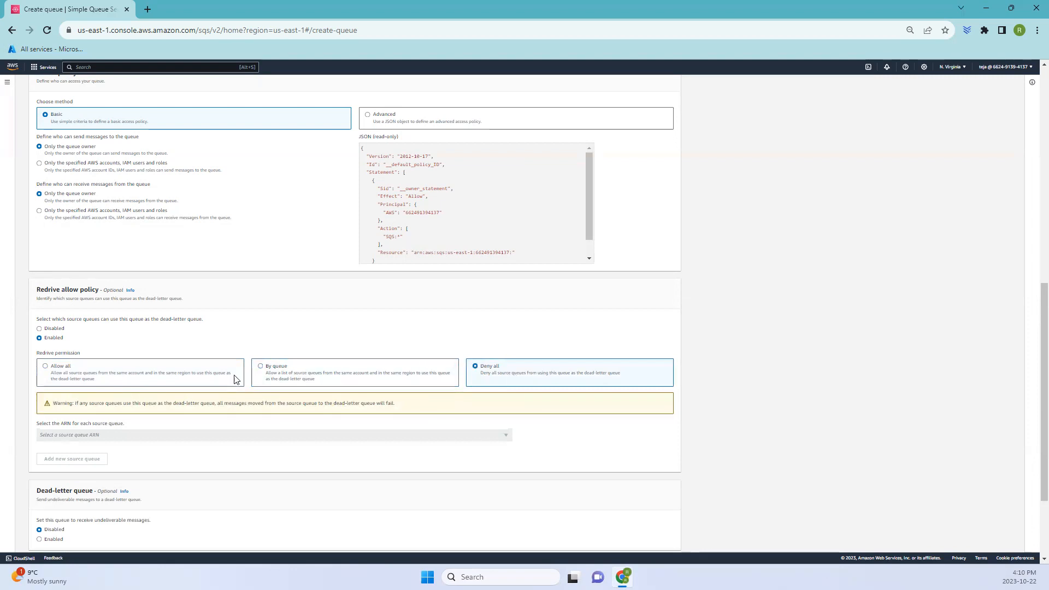
click(120, 382)
scroll(113, 351, down, 2)
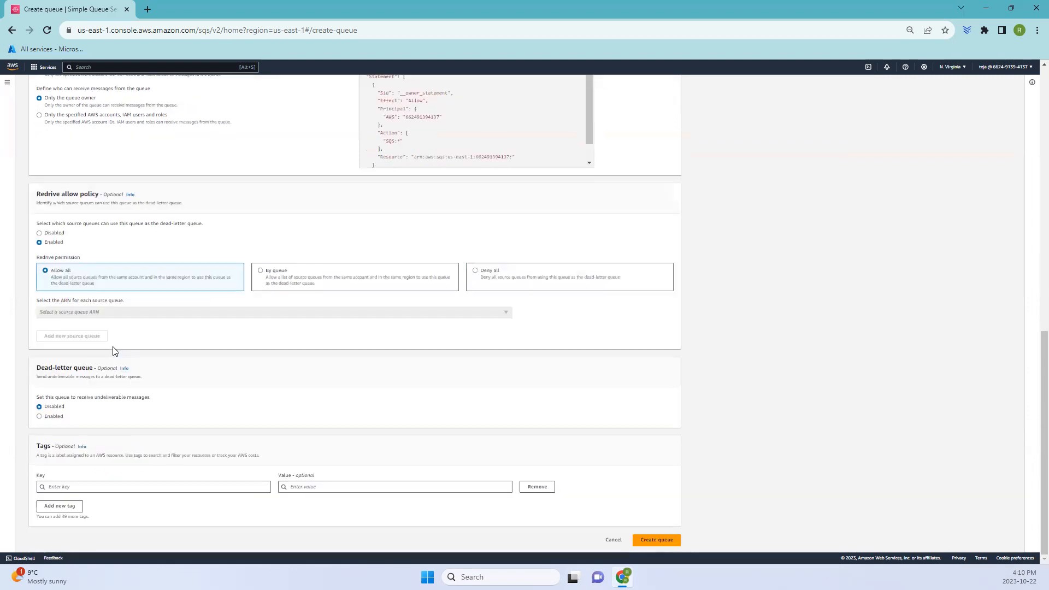
scroll(108, 278, up, 4)
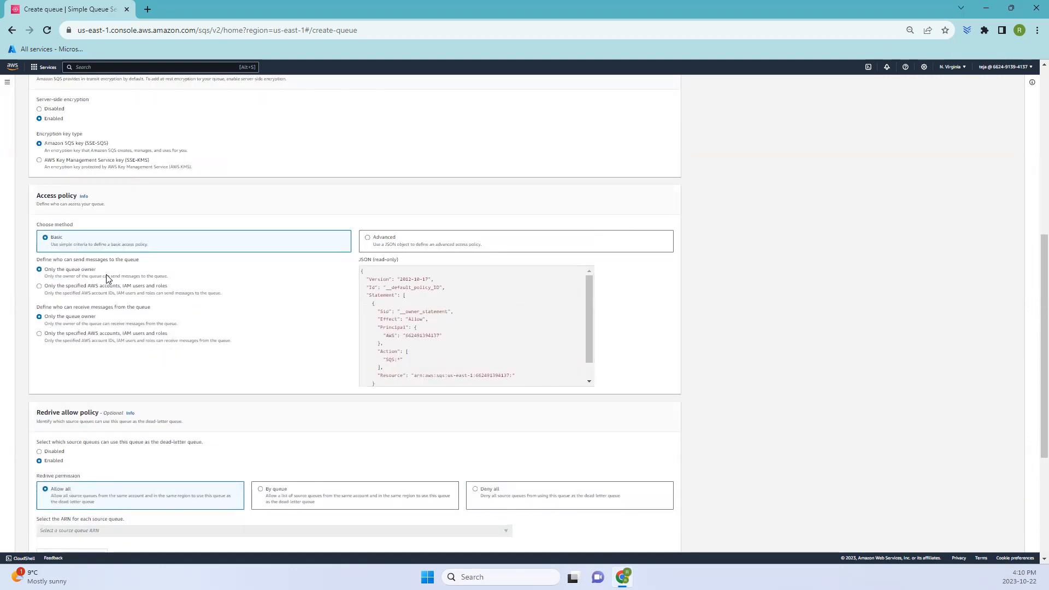
Try enabling the dead-letter queue and open its list of selectable queues, then set the option back to Disabled
scroll(126, 282, down, 1)
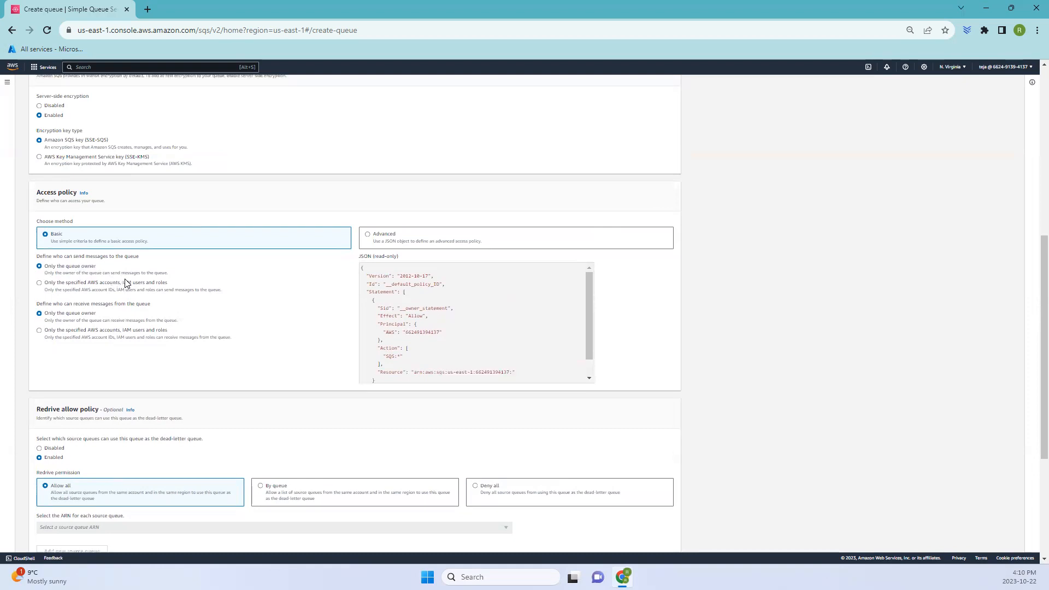
scroll(126, 282, down, 4)
drag(30, 372, 89, 371)
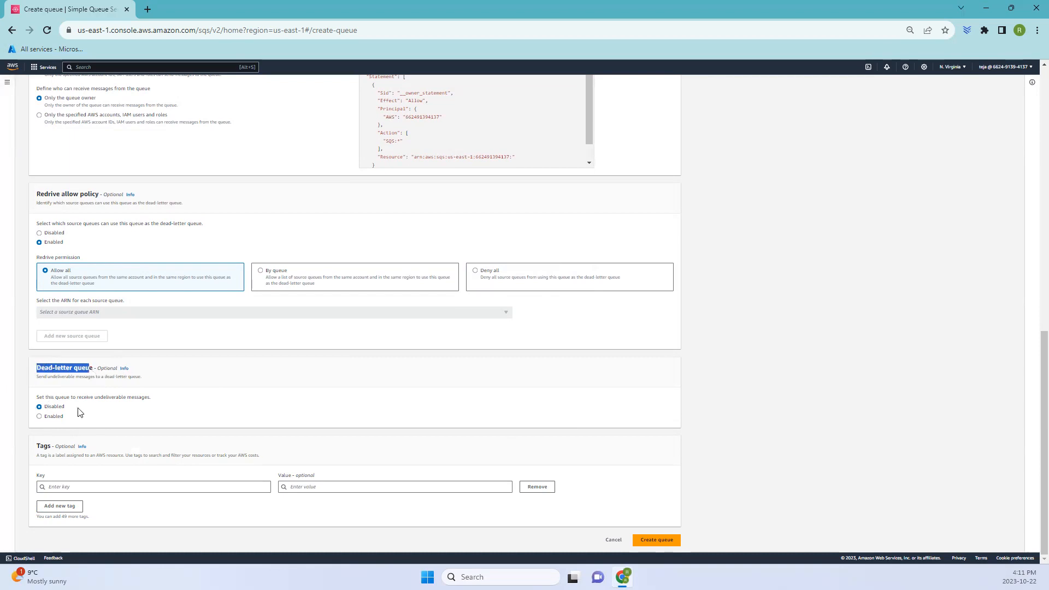
click(53, 417)
click(69, 444)
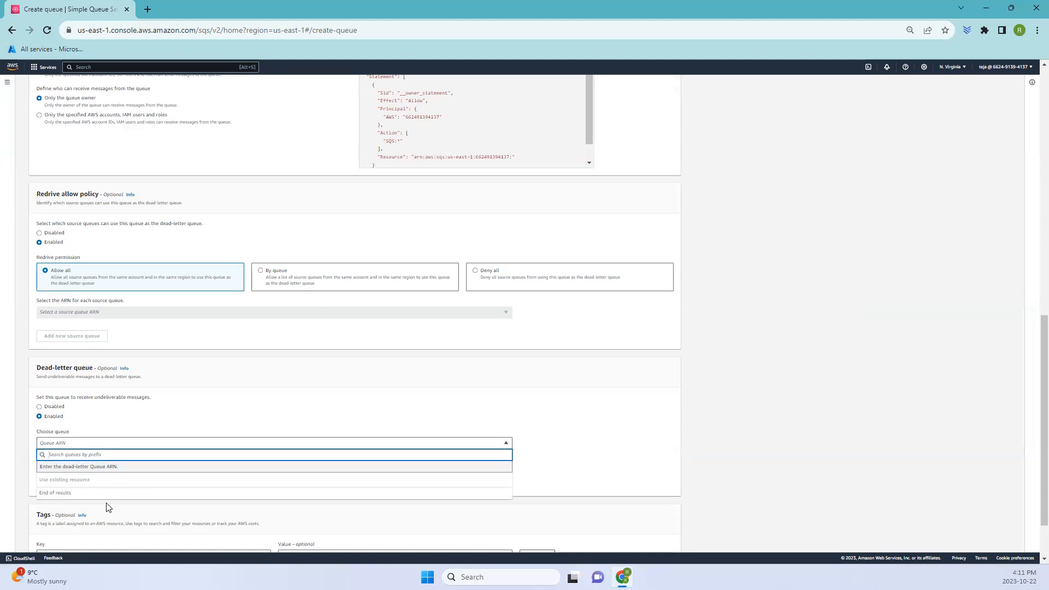
click(143, 404)
click(54, 407)
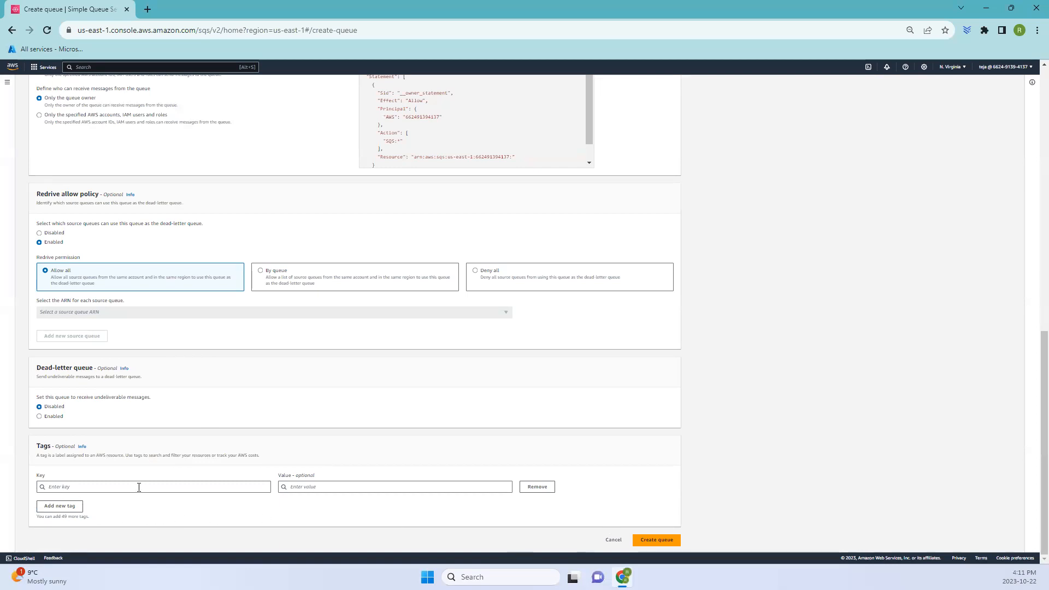
Try to create the queue with its name left blank
scroll(593, 492, up, 1)
scroll(628, 514, down, 1)
click(654, 541)
scroll(21, 262, up, 1)
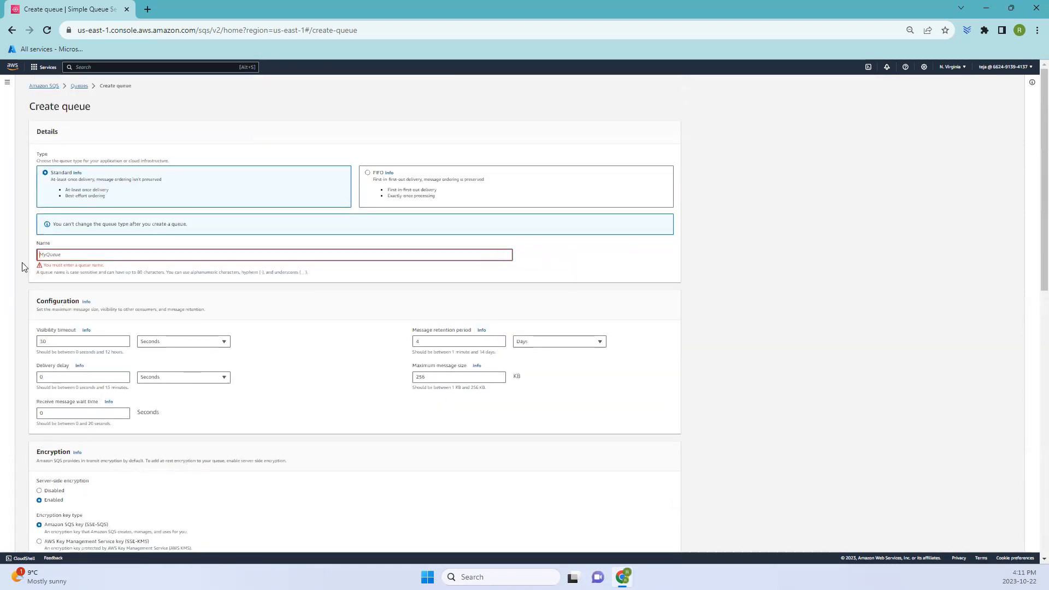
Name the queue queue11 and create it
click(79, 255)
text(queue)
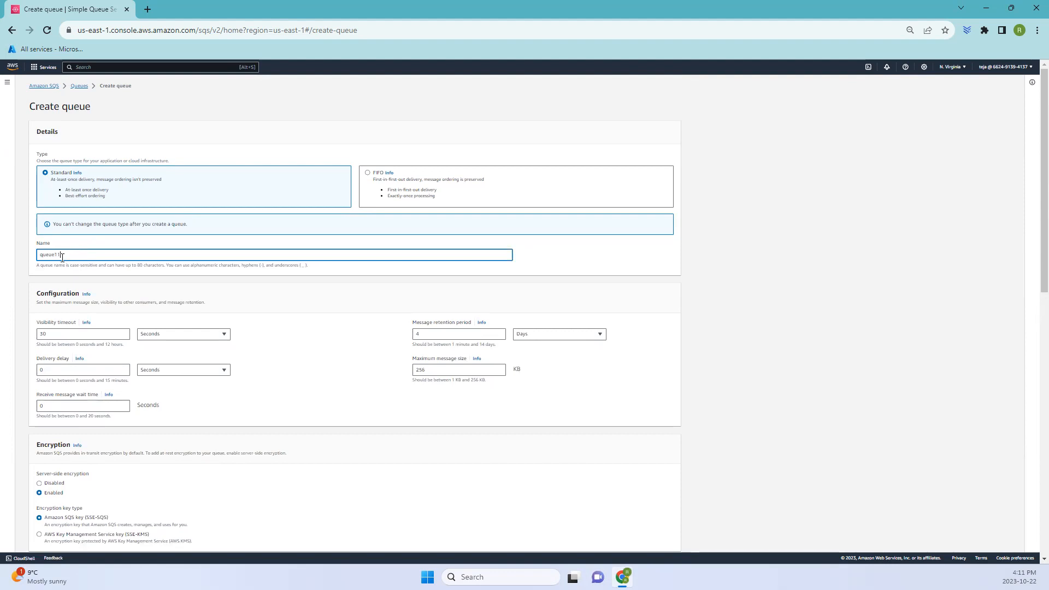
text(11)
scroll(277, 283, down, 10)
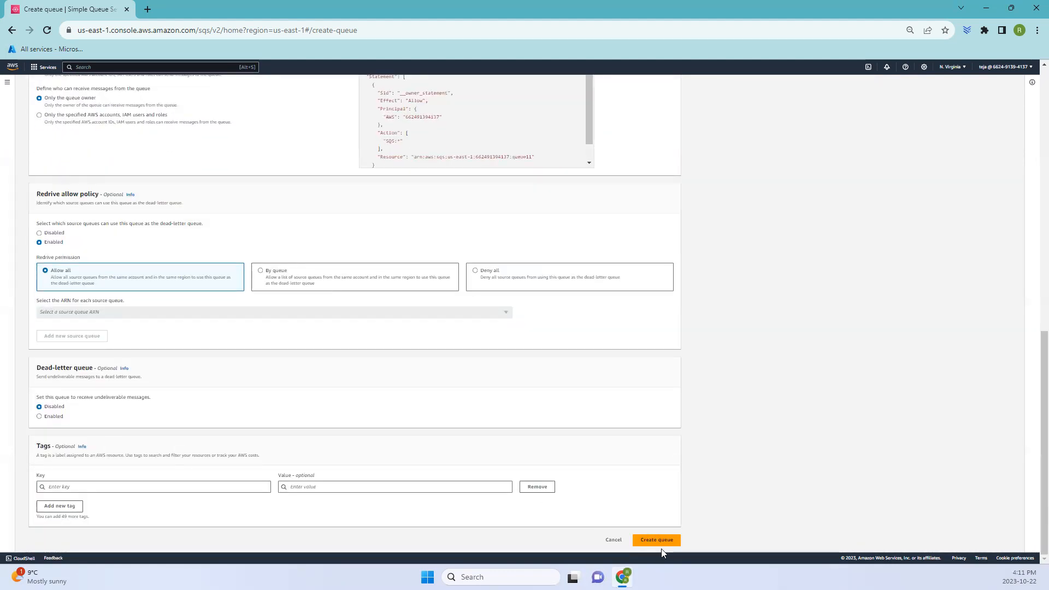
click(661, 543)
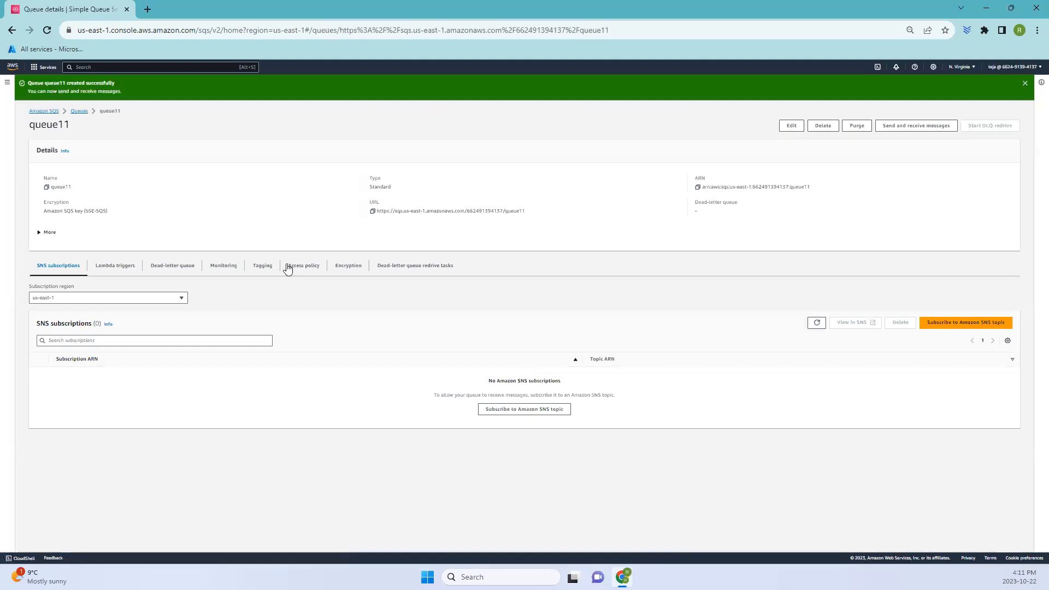